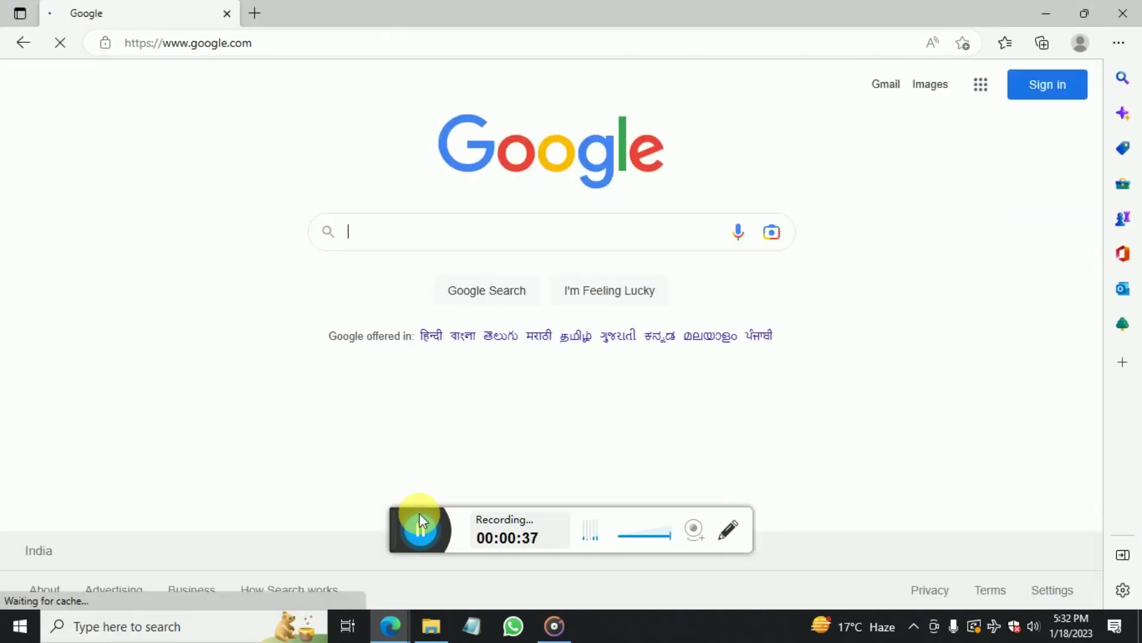
Search Google for "download kaspersky total security free"
left_click(364, 229)
type("do")
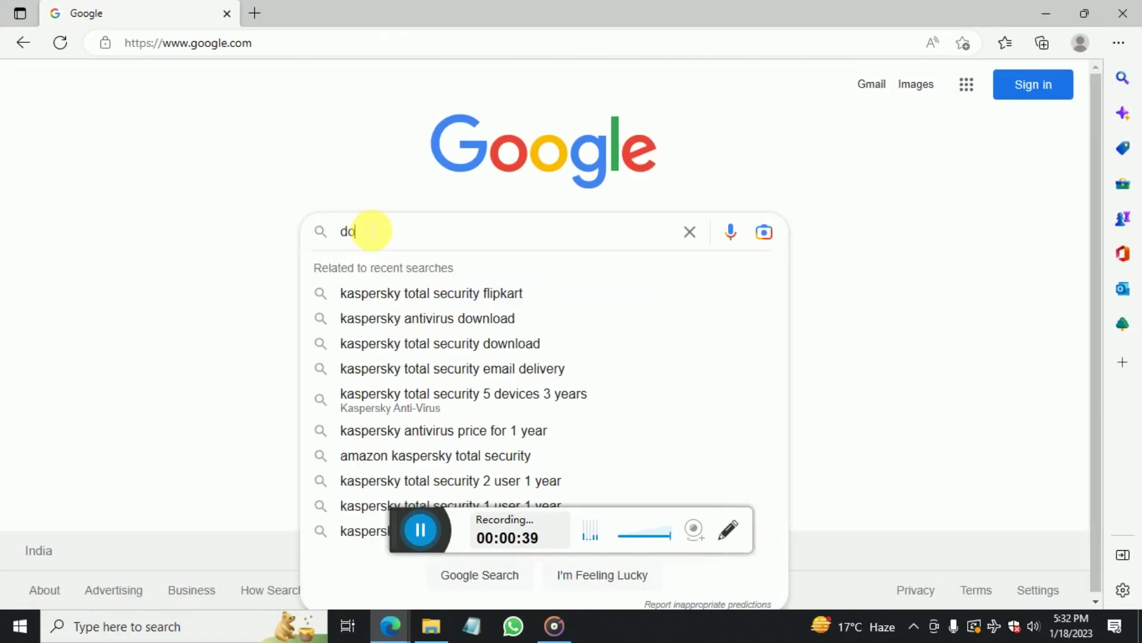
type("wnload kasj")
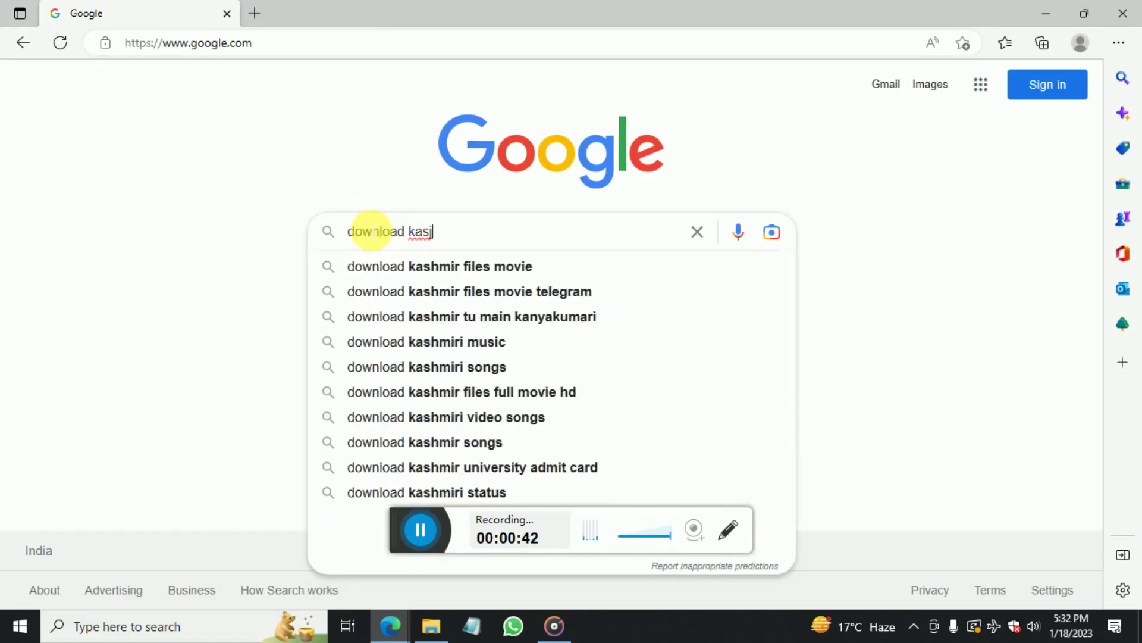
key("BackSpace")
type("persky ")
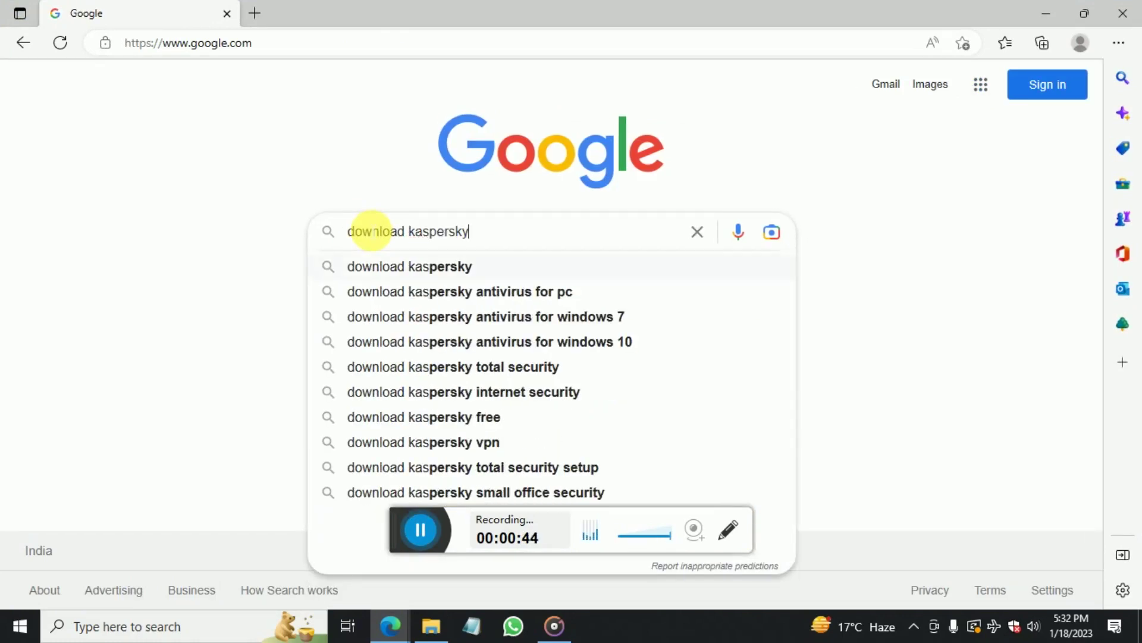
type("to")
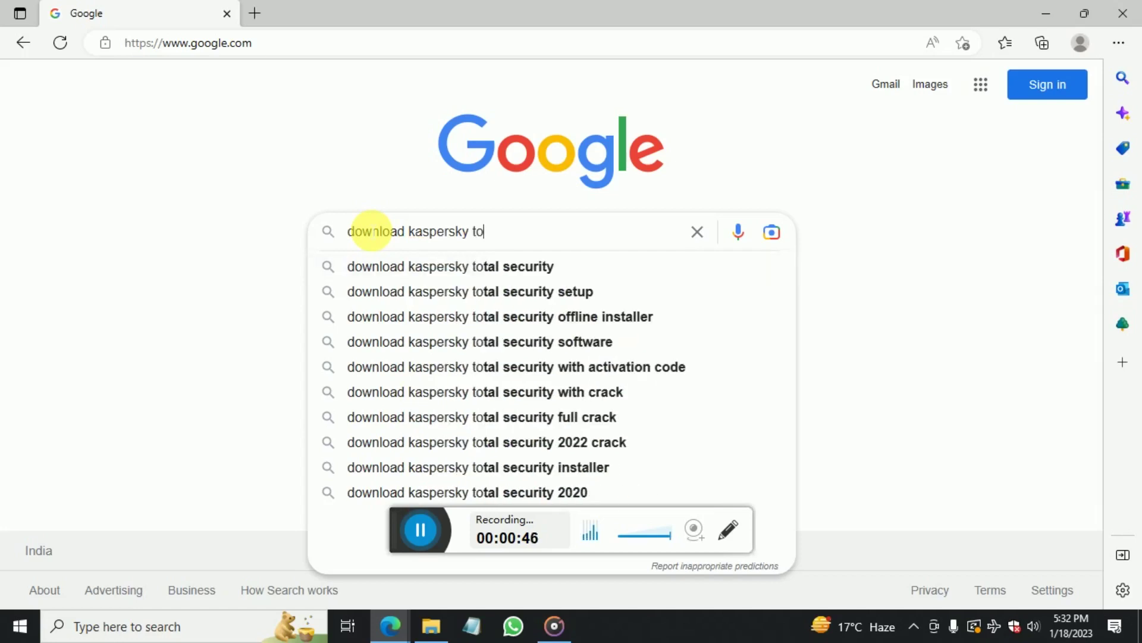
type("tal security free")
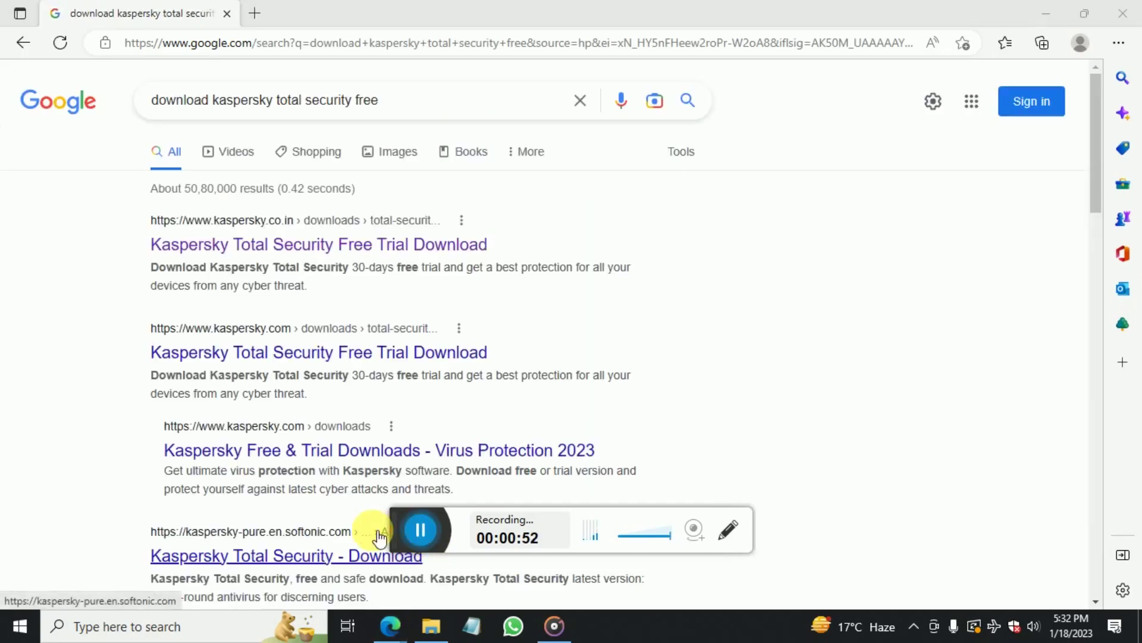
Open the kaspersky.co.in free trial result in a new tab and review the Kaspersky Total Security for Windows description
middle_click(355, 254)
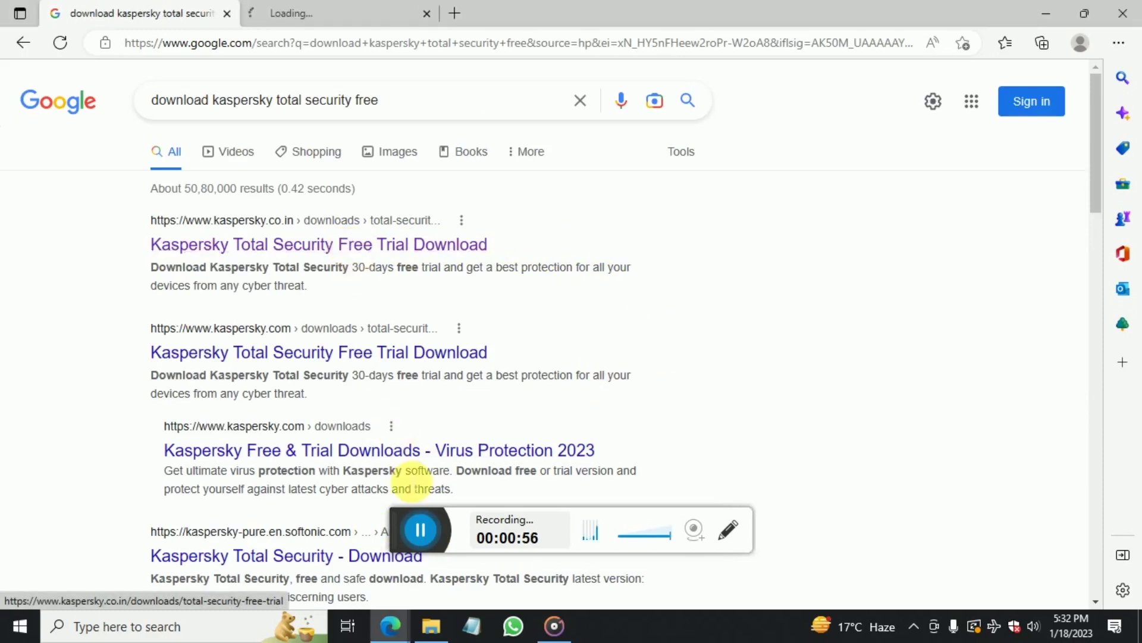
left_click(286, 23)
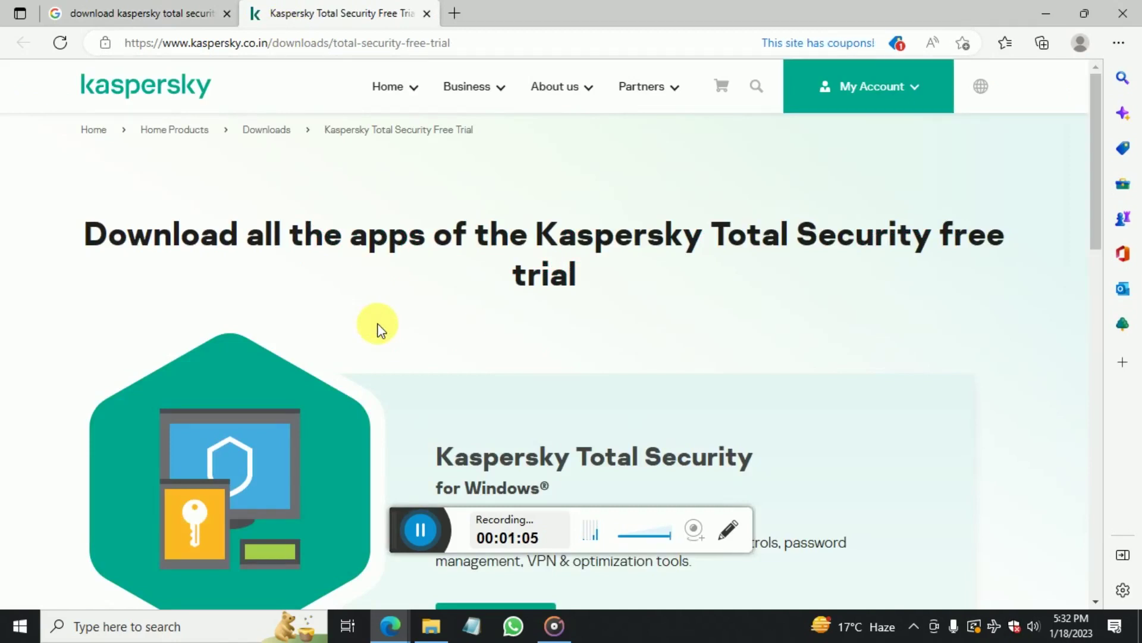
scroll(381, 331, "down", 1)
scroll(381, 331, "down", 4)
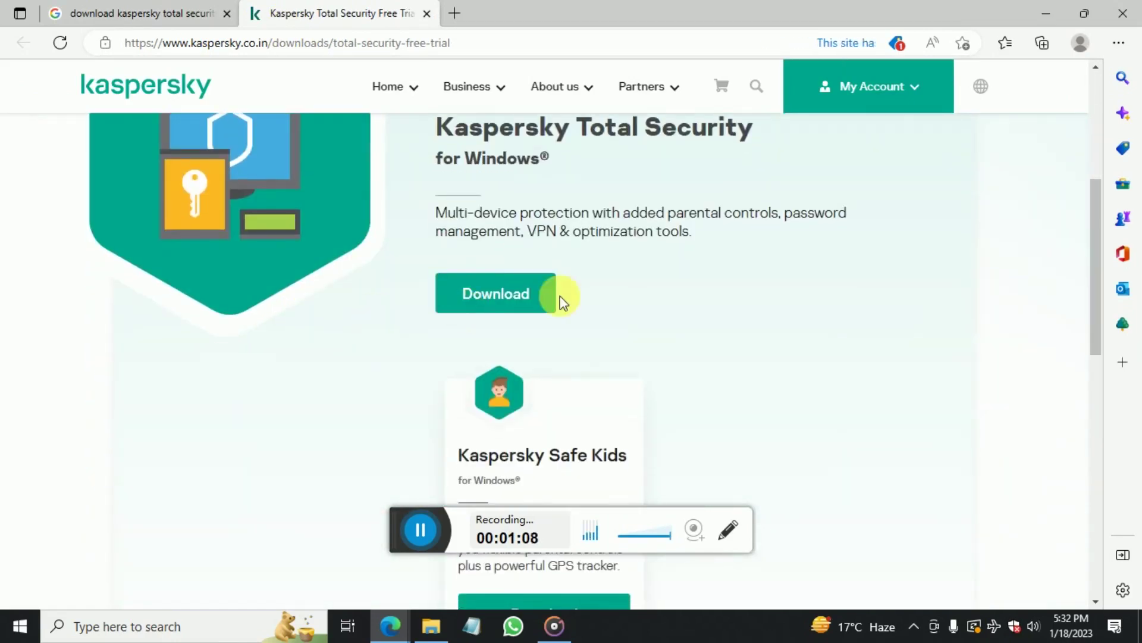
scroll(586, 218, "up", 1)
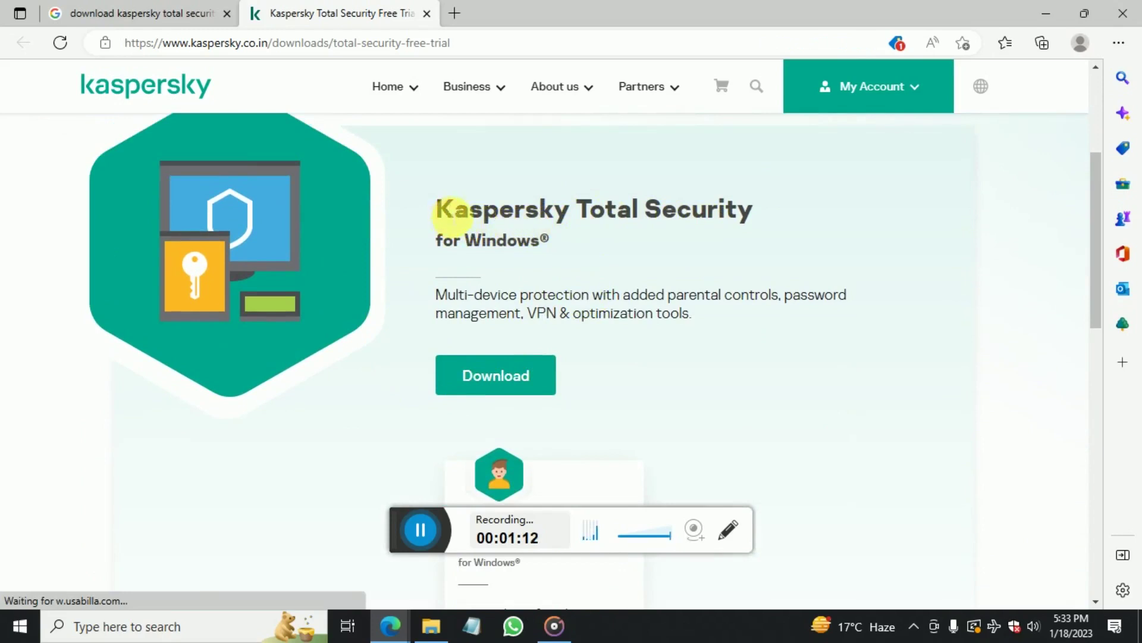
left_click_drag(437, 211, 691, 213)
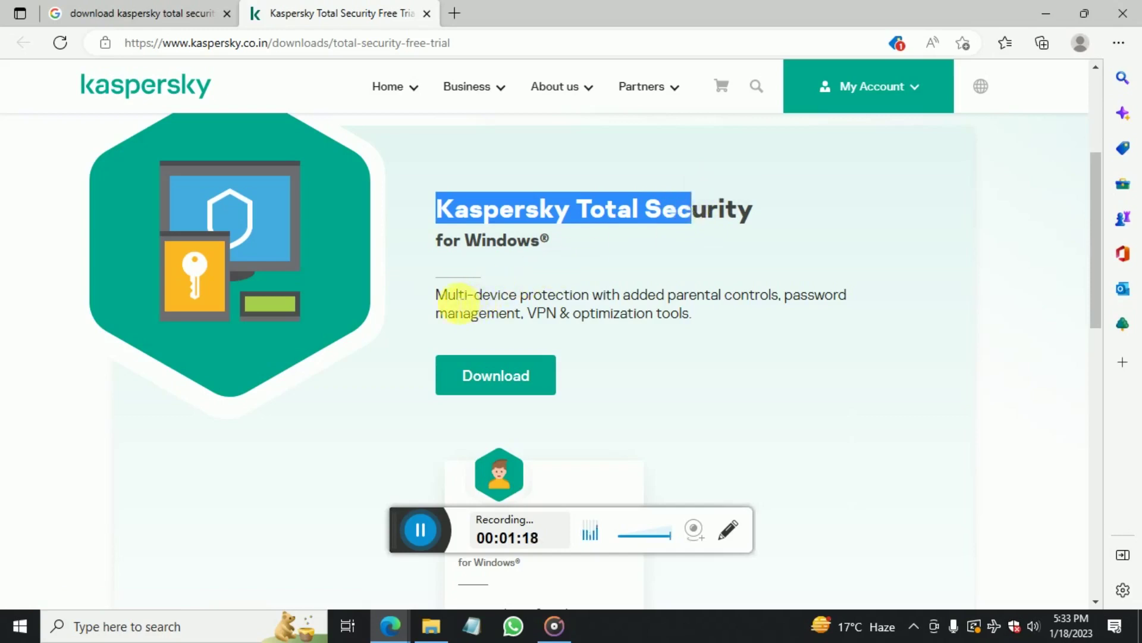
left_click_drag(446, 294, 790, 317)
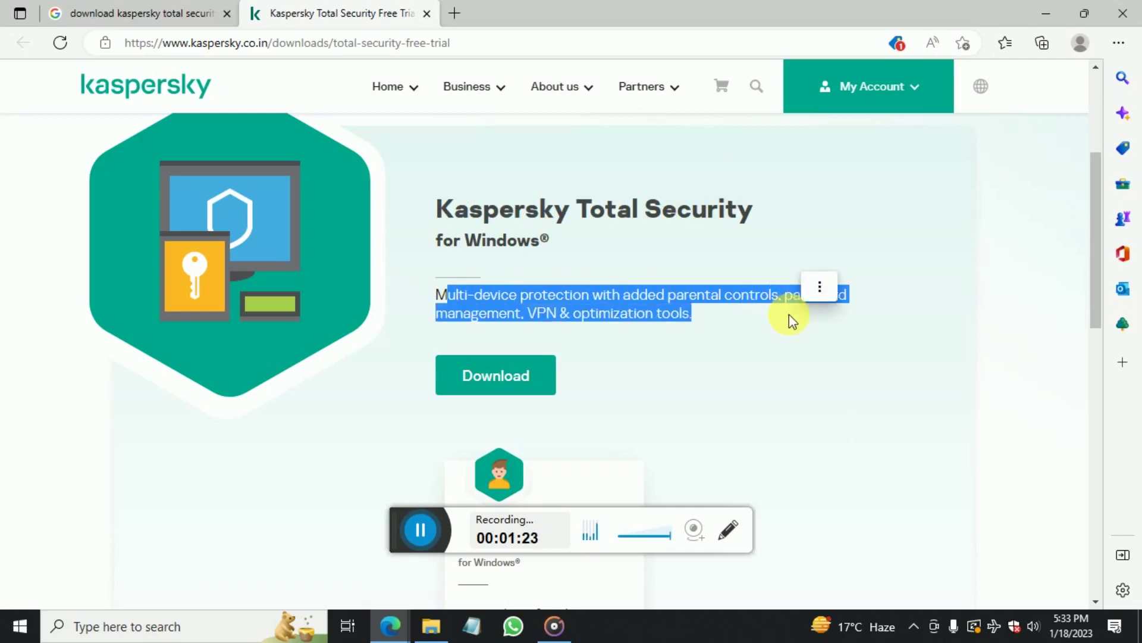
Download the Kaspersky Total Security for Windows trial installer from the product page
scroll(789, 314, "down", 10)
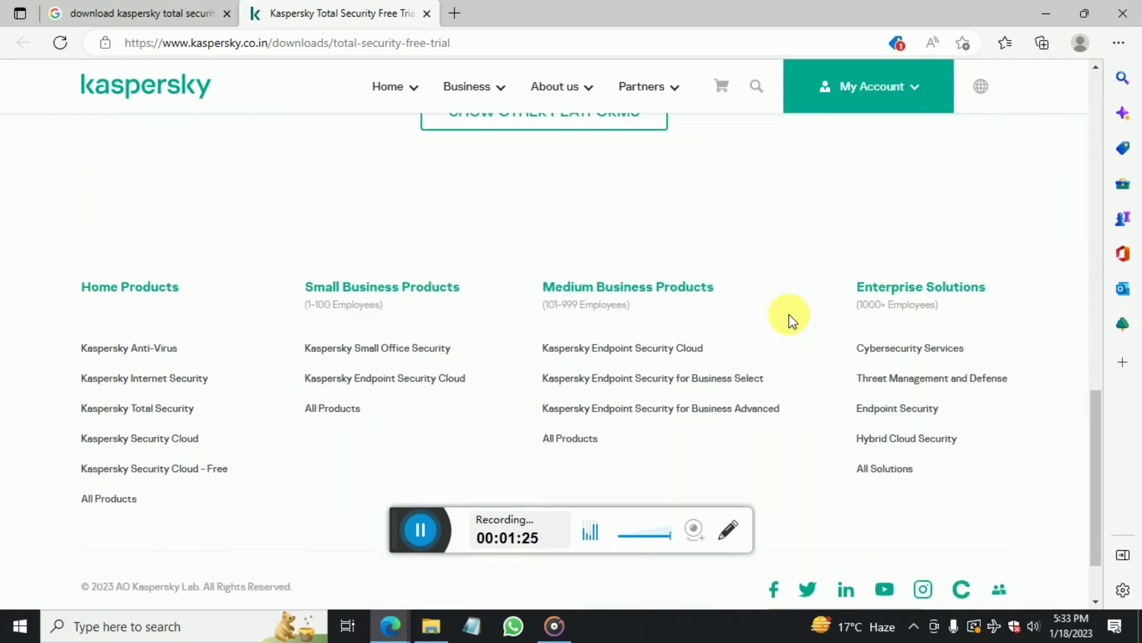
scroll(789, 314, "up", 10)
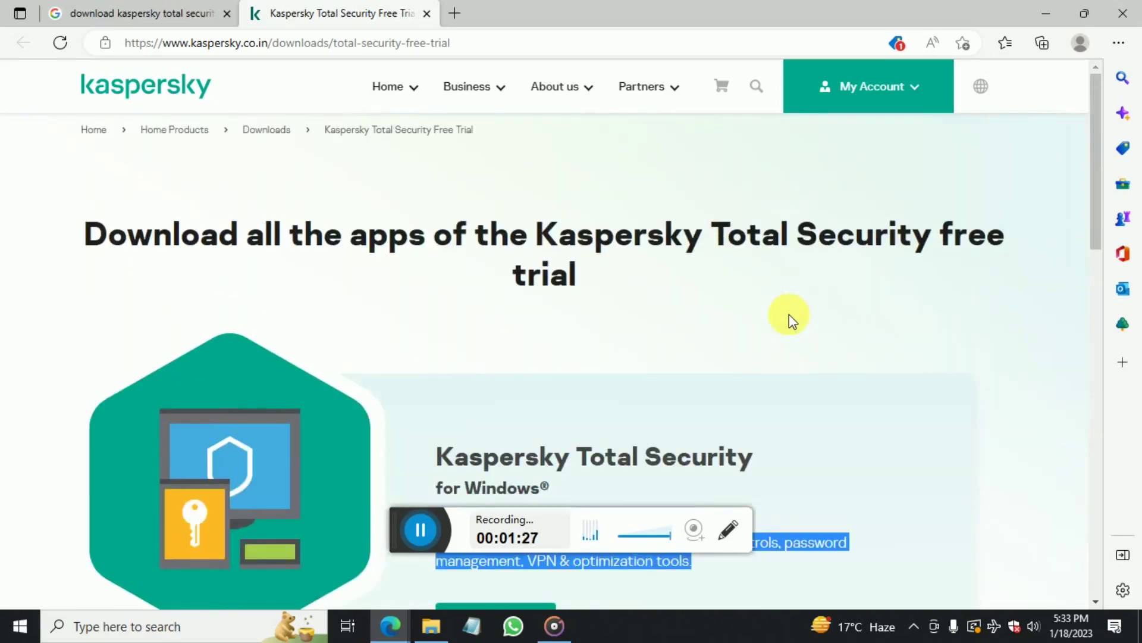
scroll(789, 314, "down", 5)
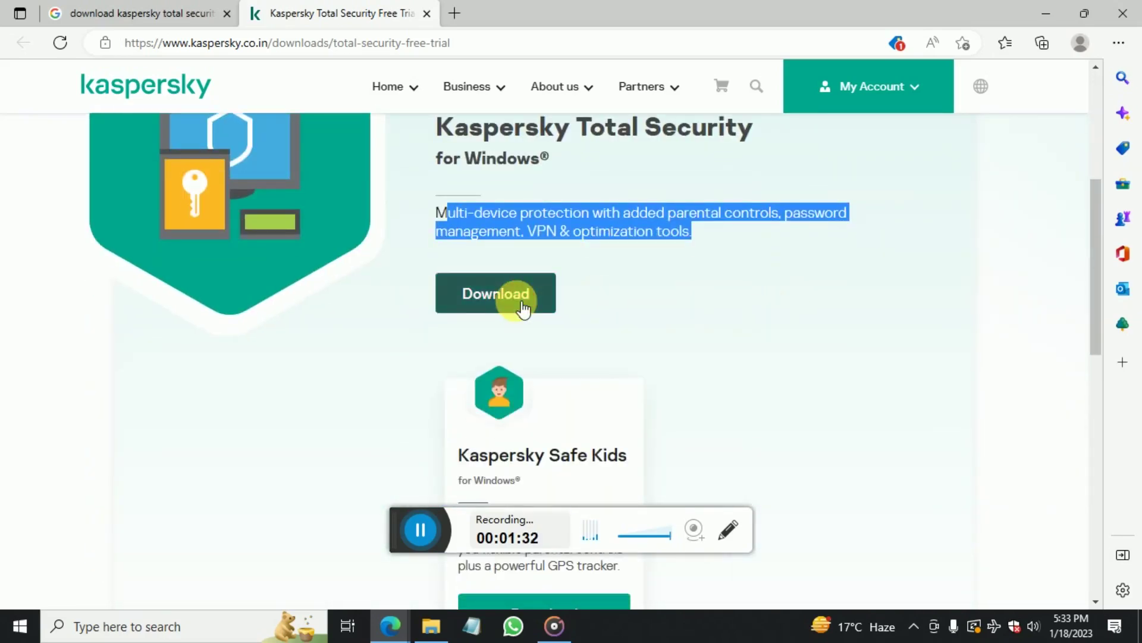
left_click(522, 305)
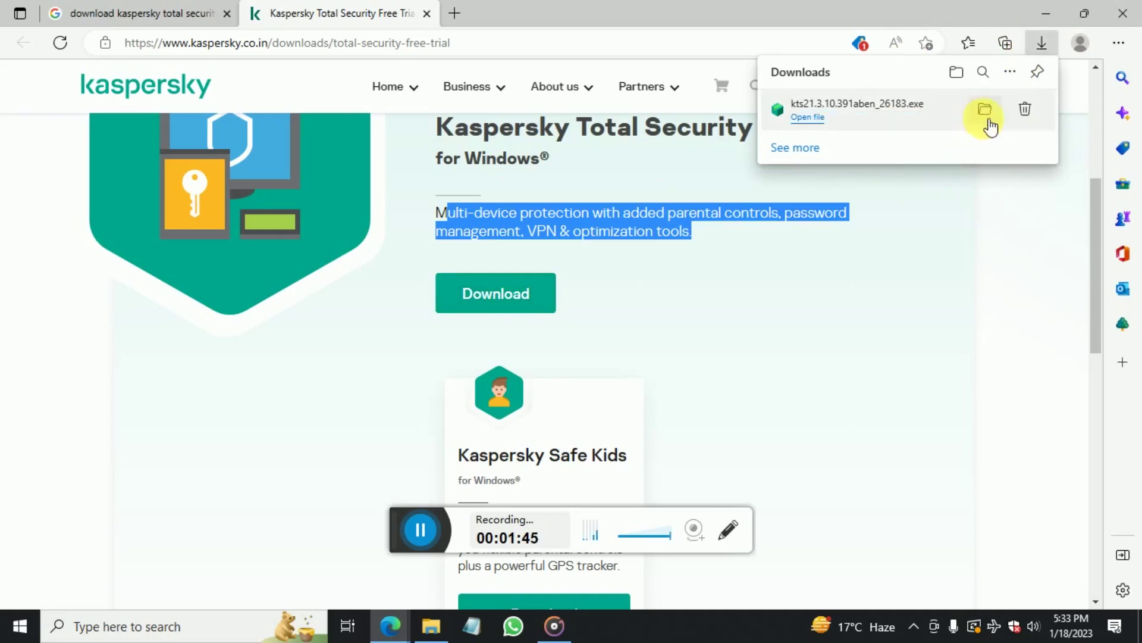
Show the downloaded kts21.3.10.391aben_26183.exe in its folder and run it as administrator, allowing it to make changes
left_click(986, 113)
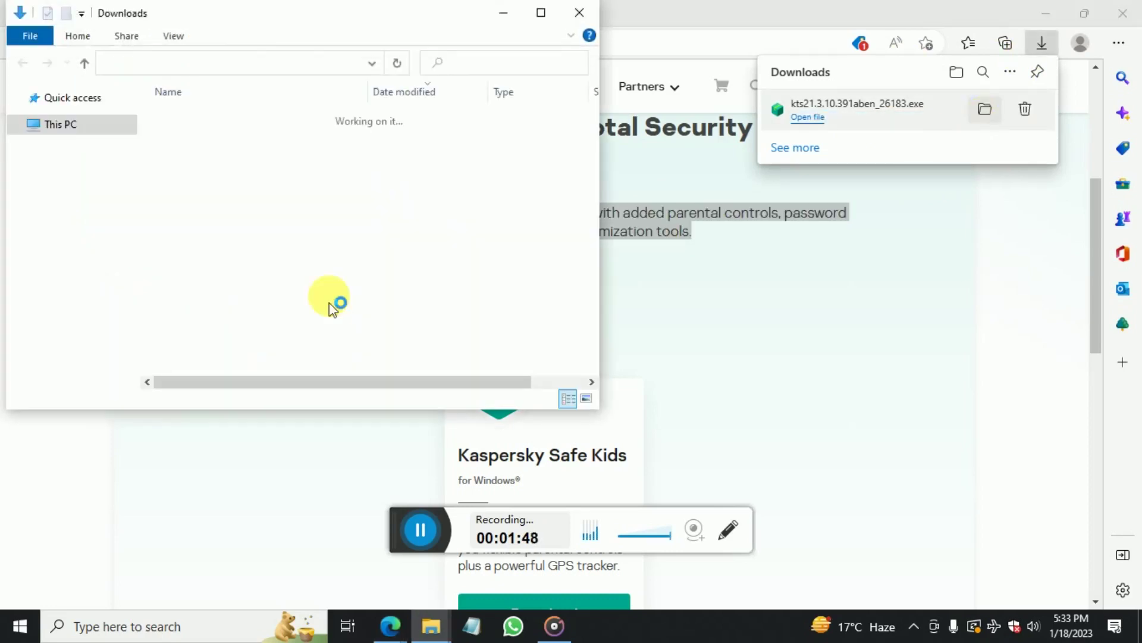
double_click(207, 141)
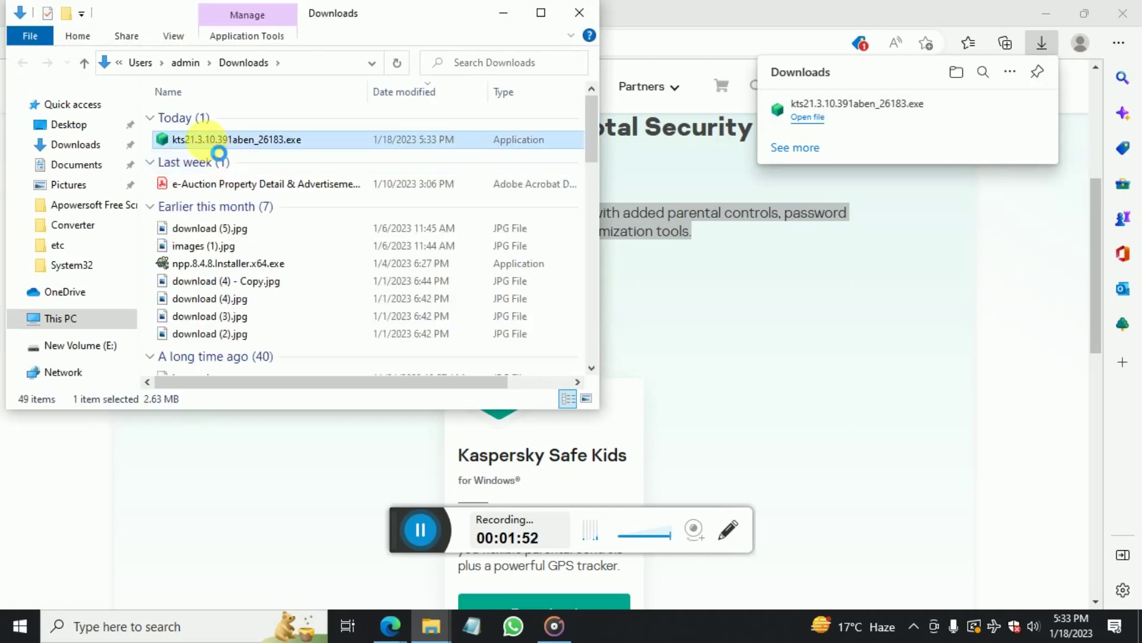
right_click(205, 140)
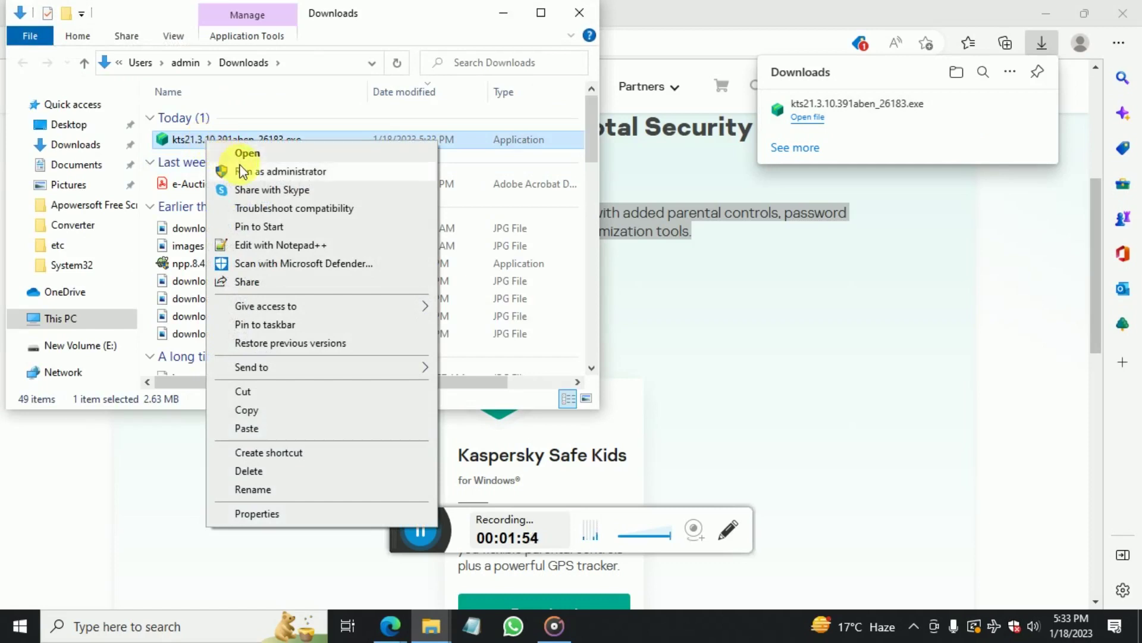
left_click(243, 171)
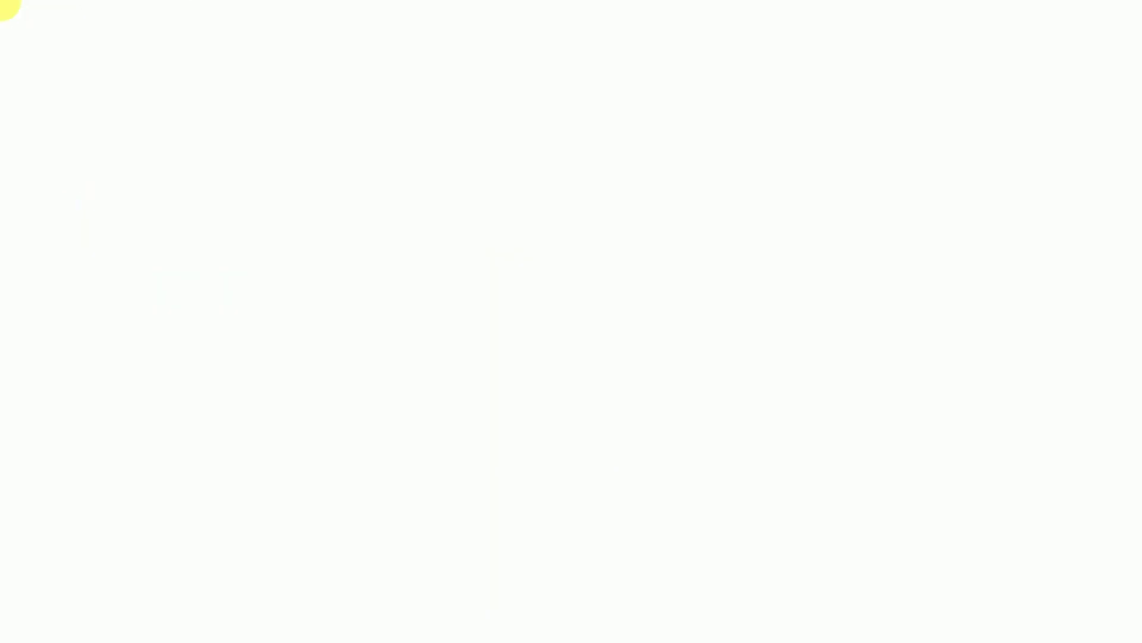
left_click(495, 424)
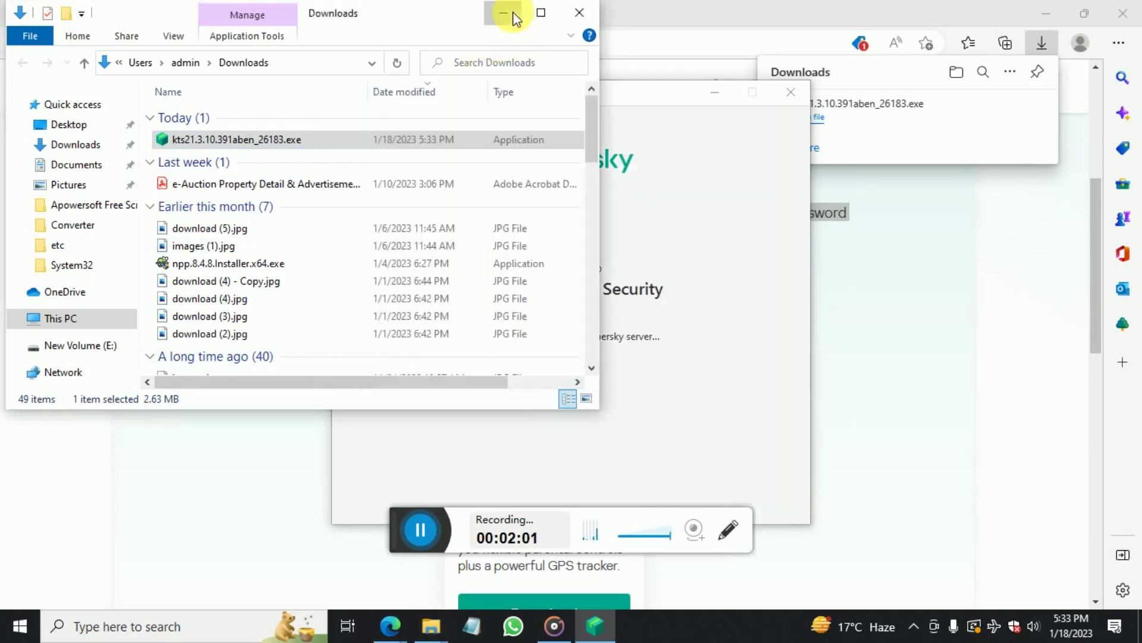
Accept the Kaspersky license terms and start the installation with Security Network participation and Password Manager deselected
left_click(513, 13)
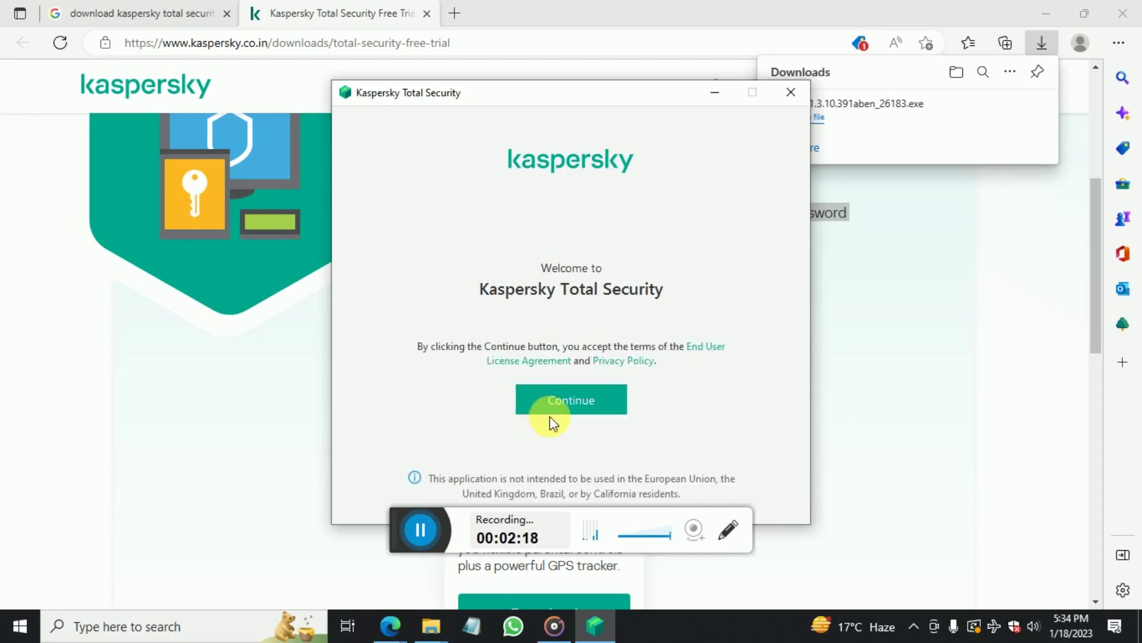
left_click(579, 409)
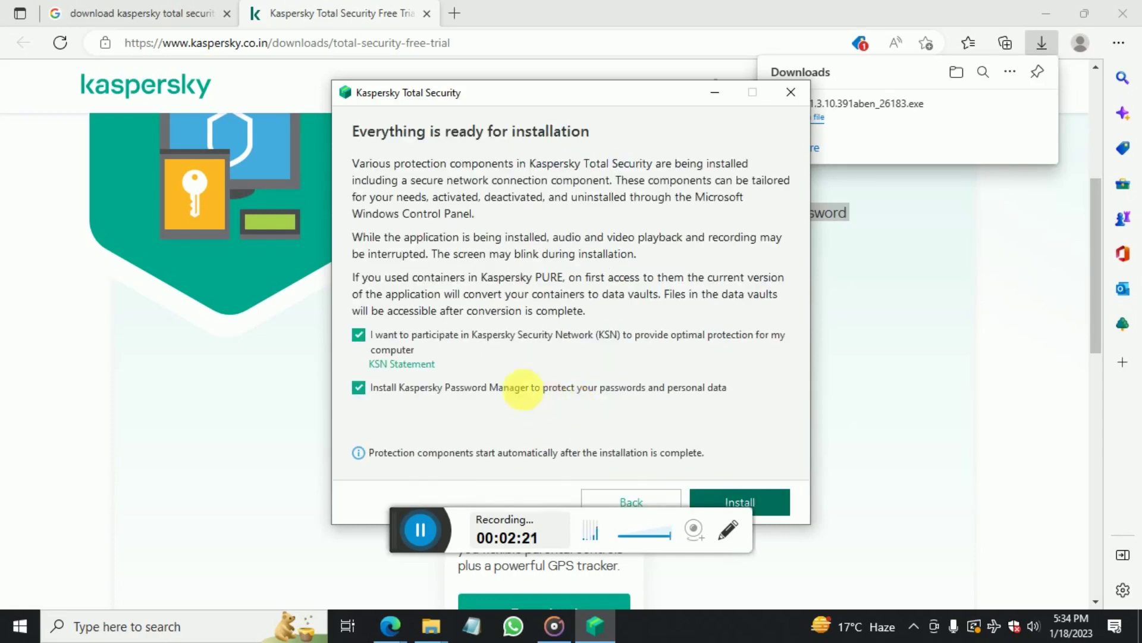
left_click(457, 387)
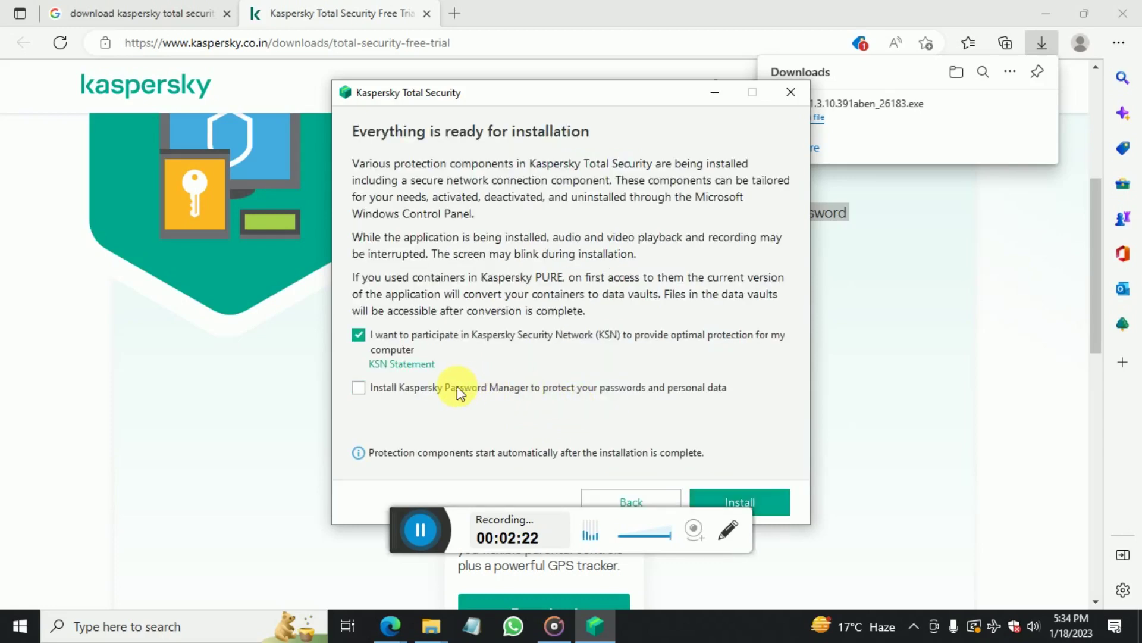
left_click(457, 340)
left_click(785, 510)
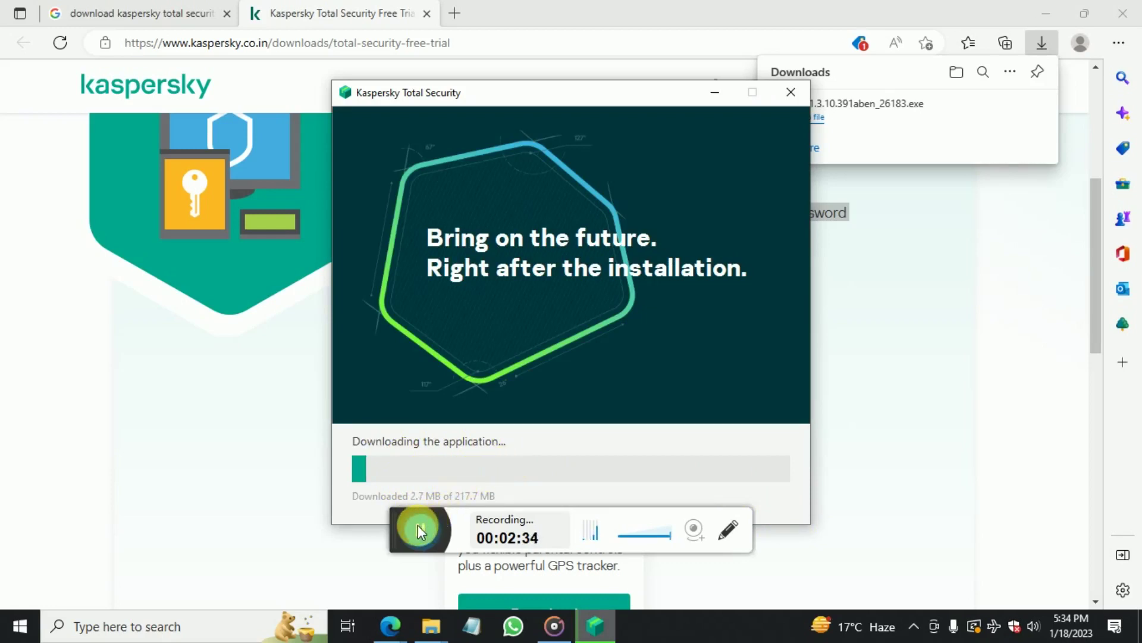
left_click(417, 525)
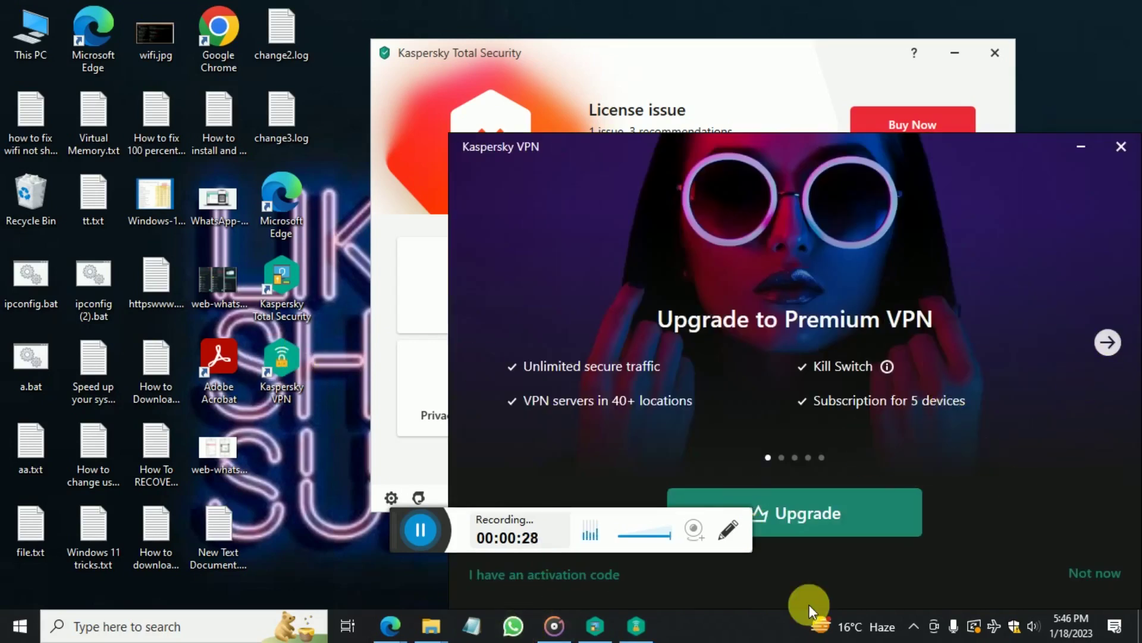
Decline the Premium VPN upgrade offer and close the Kaspersky VPN window
left_click(1095, 572)
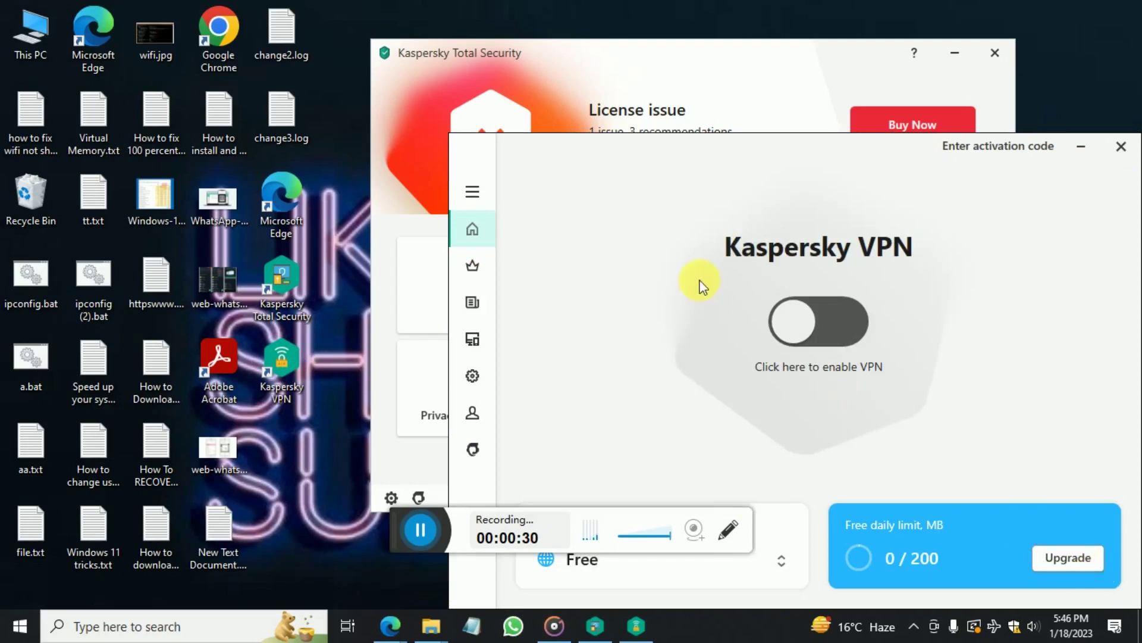
left_click(1121, 147)
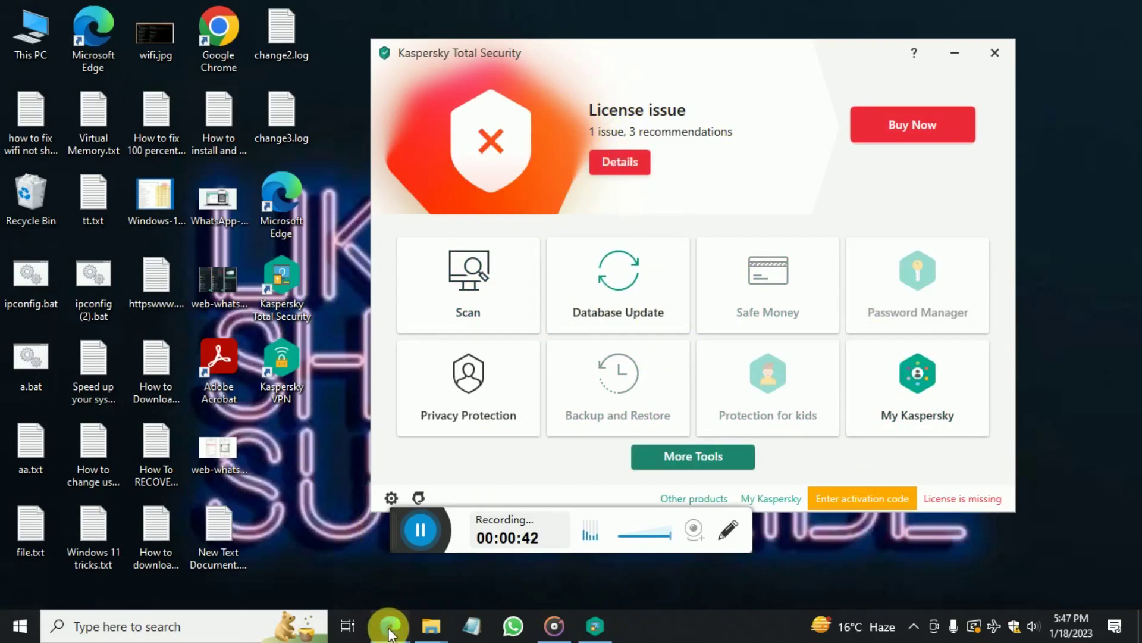
Switch to Microsoft Edge to review the 3-year Kaspersky license offers on Amazon.in, and return to the Kaspersky Total Security window
mouse_move(389, 629)
left_click(320, 575)
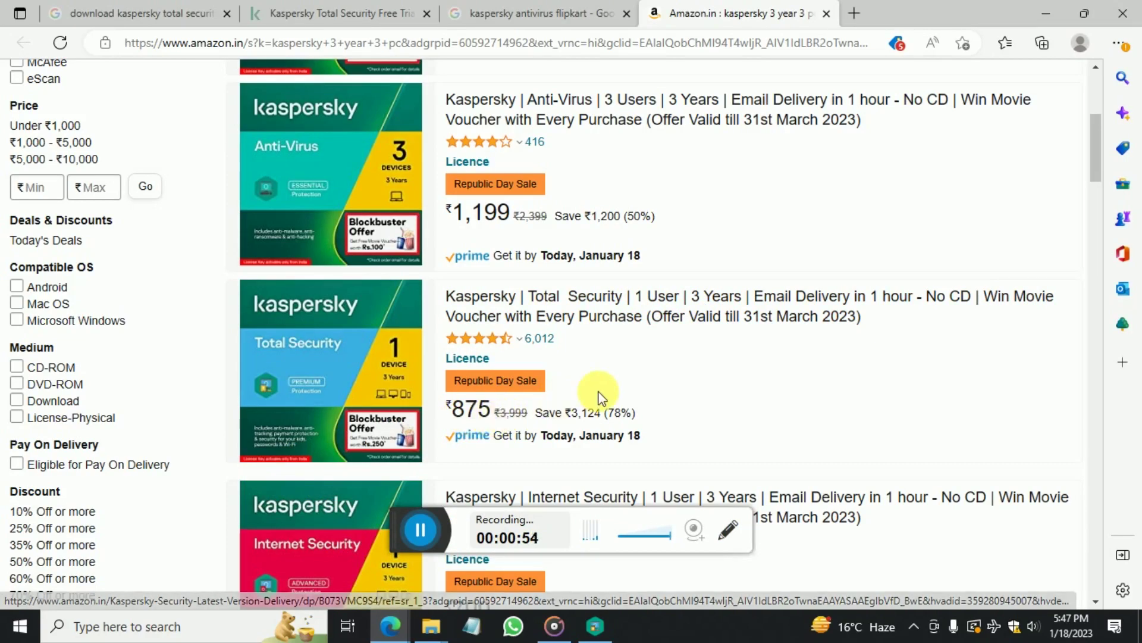
scroll(601, 393, "up", 1)
scroll(601, 395, "down", 1)
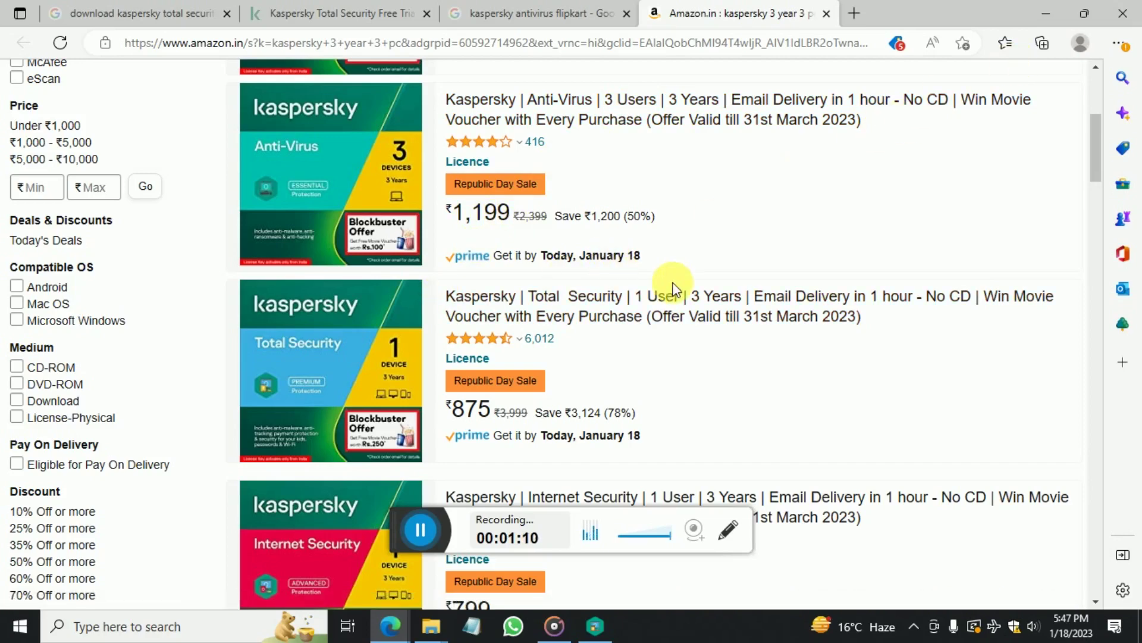
left_click(1041, 18)
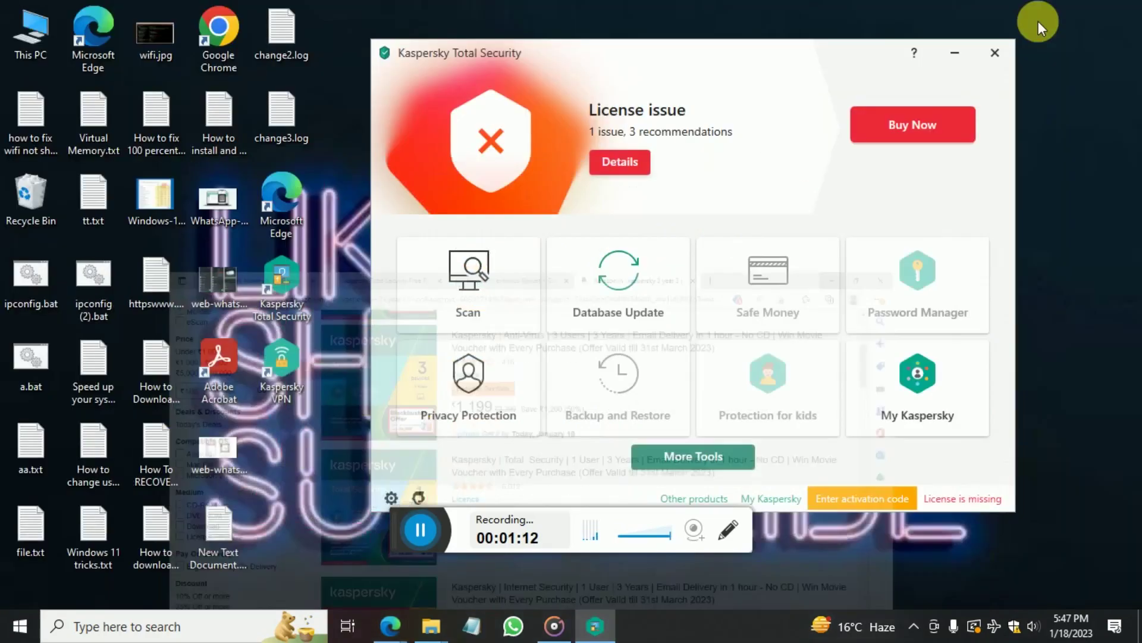